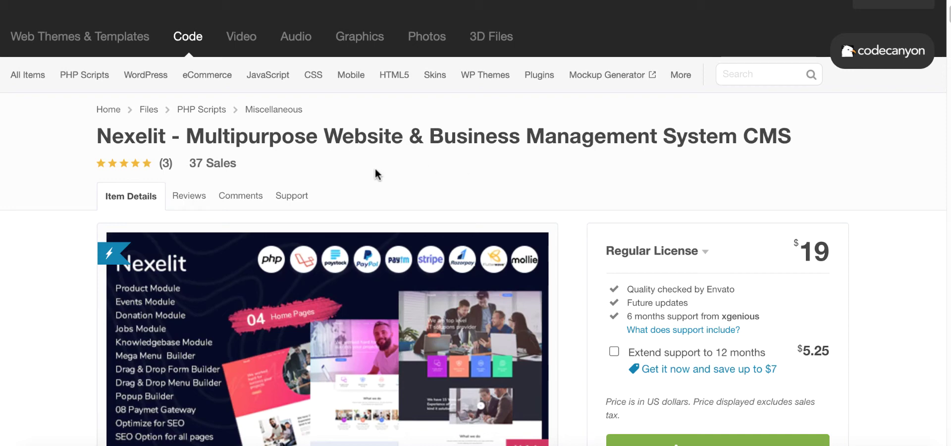
Step: Look over the Nexelit item page and its live demo, dismissing the chat greeting and the discount popup
double_click(126, 136)
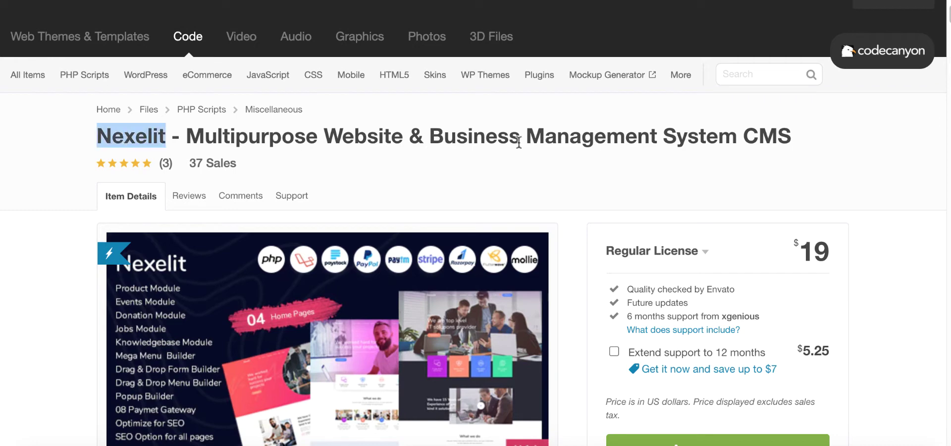
scroll(797, 142, "down", 2)
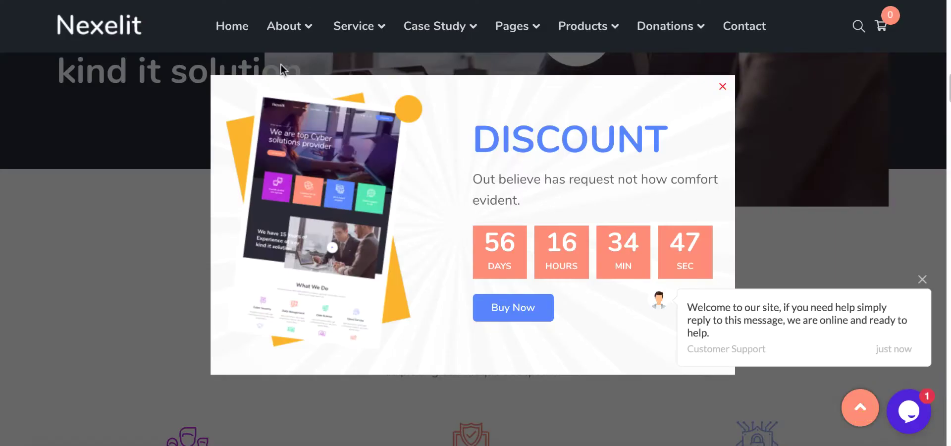
scroll(280, 70, "up", 5)
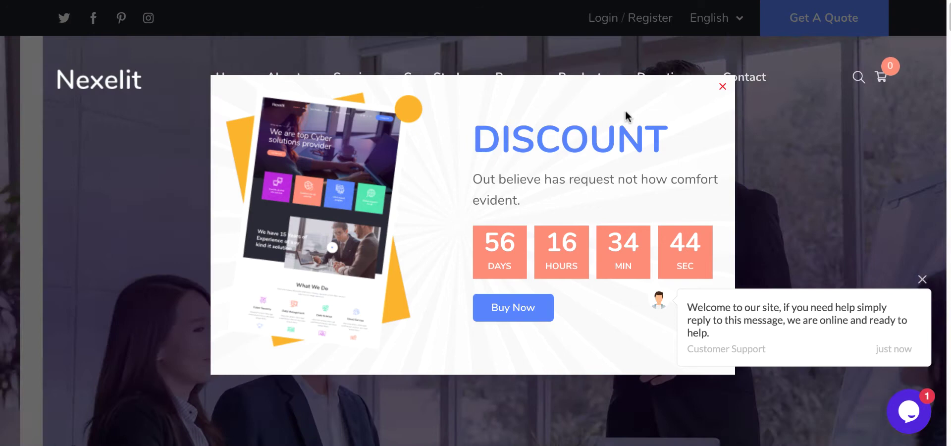
left_click(921, 279)
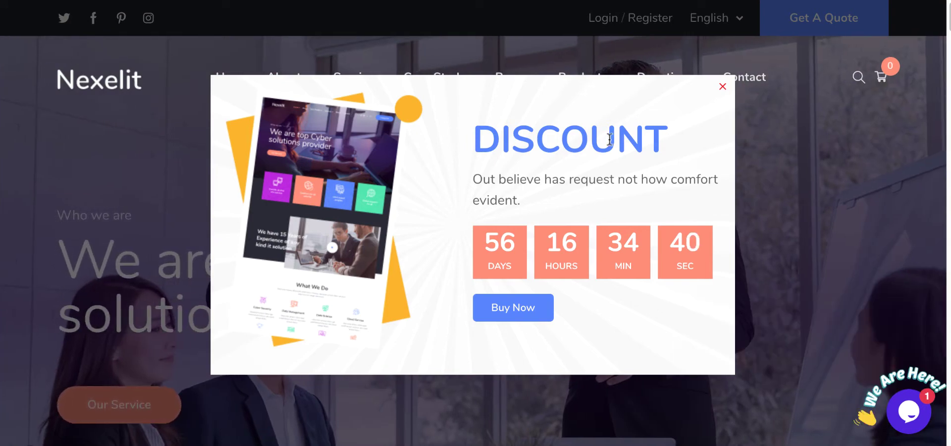
double_click(499, 121)
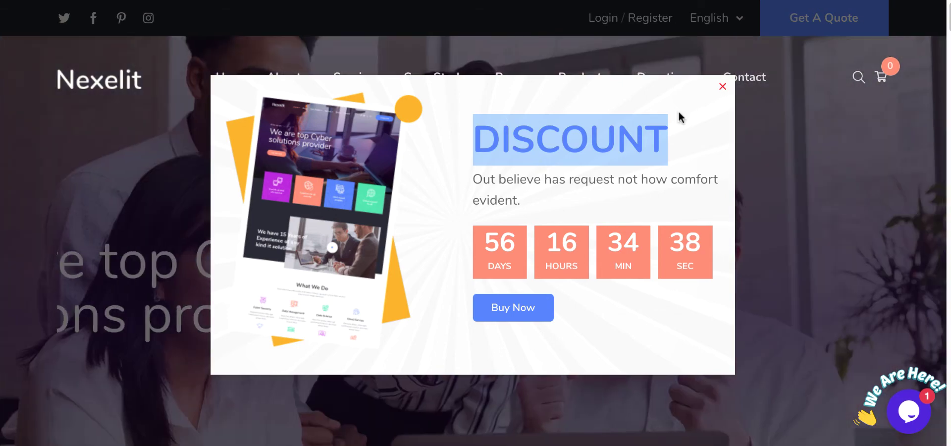
left_click(722, 89)
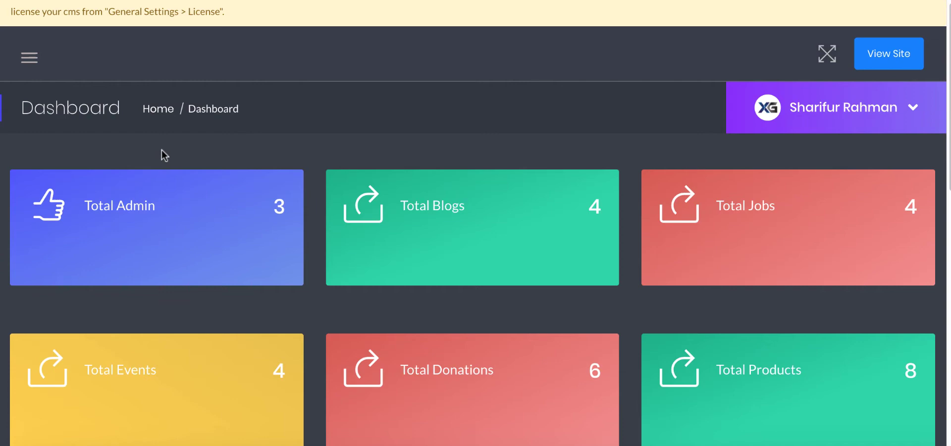
Step: Open the form for creating a new popup in the admin dashboard's Popup Builder
left_click(29, 60)
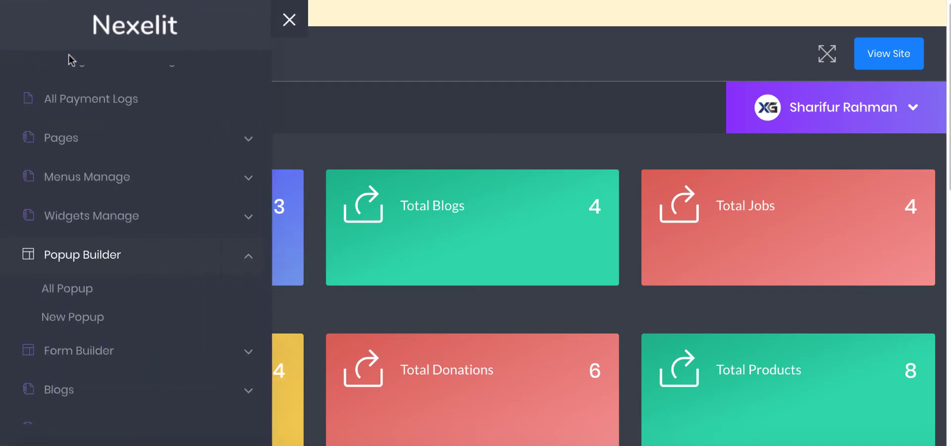
scroll(91, 131, "down", 3)
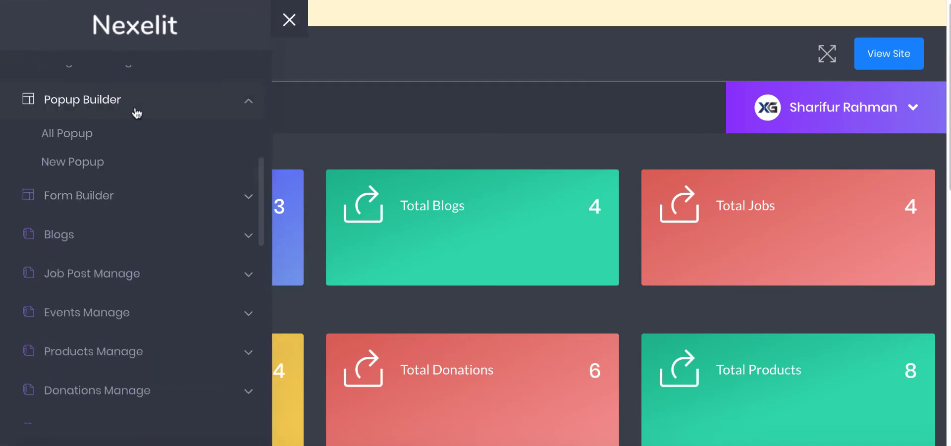
left_click(70, 167)
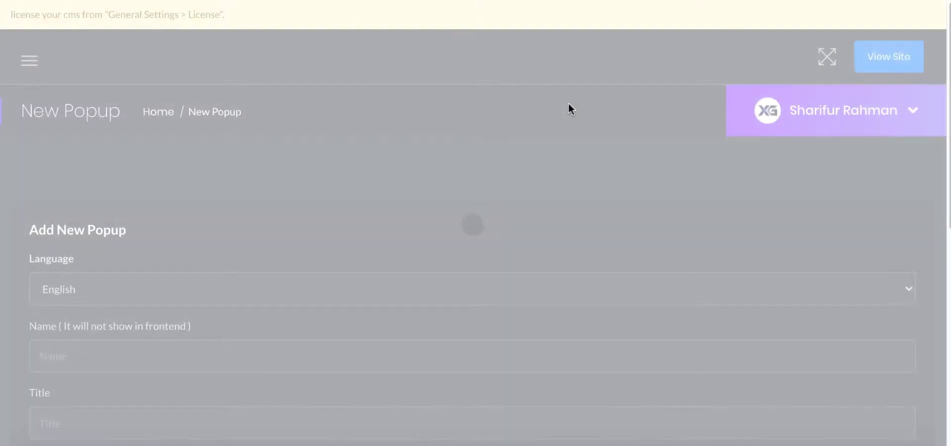
Step: Keep English as the new popup's language and enter "popup tutorial" as its internal name
scroll(240, 131, "down", 6)
scroll(178, 146, "up", 3)
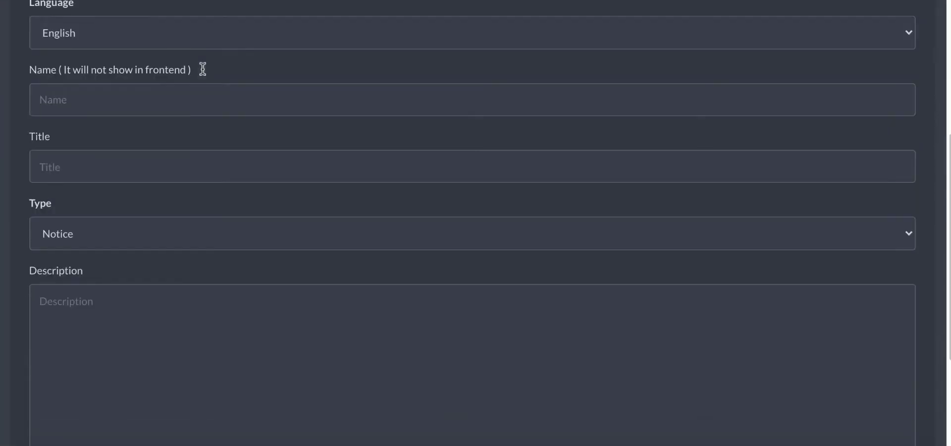
left_click(156, 136)
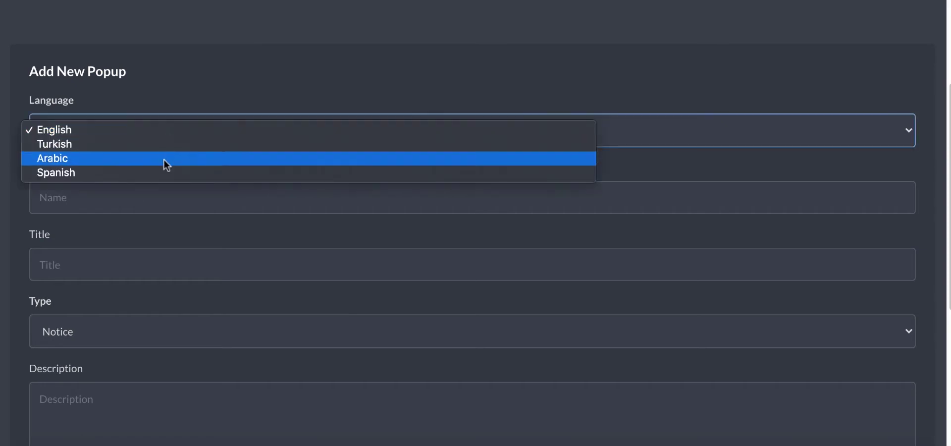
left_click(178, 127)
left_click(141, 193)
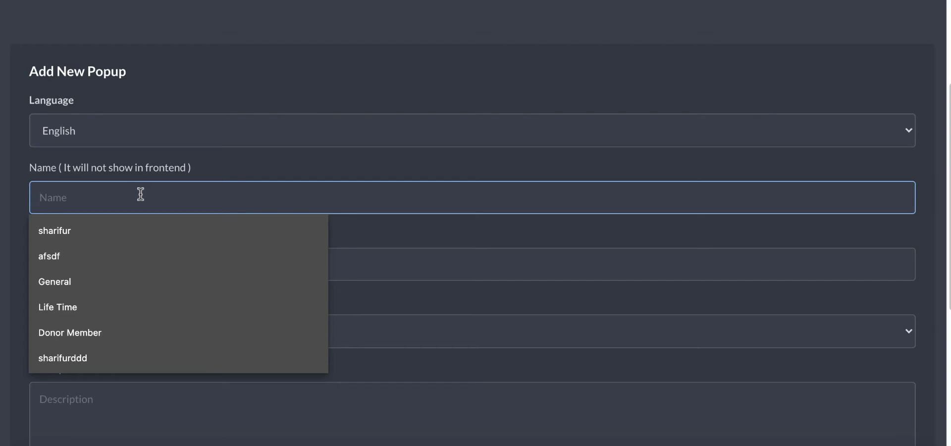
type("popup tutorial")
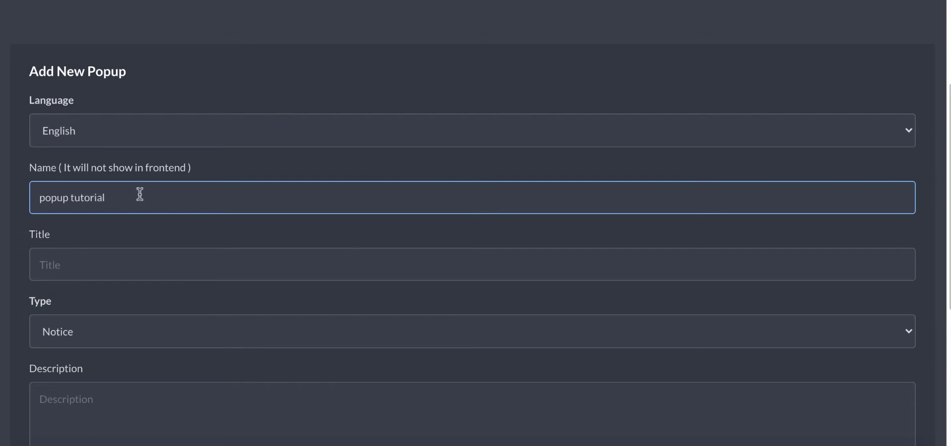
Step: Enter "Demo Popup" as the new popup's title
scroll(124, 198, "down", 1)
left_click(115, 223)
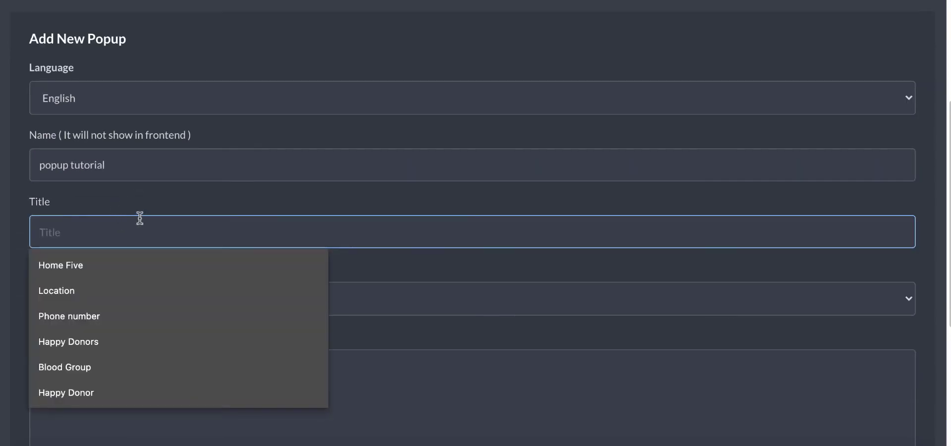
scroll(204, 194, "down", 1)
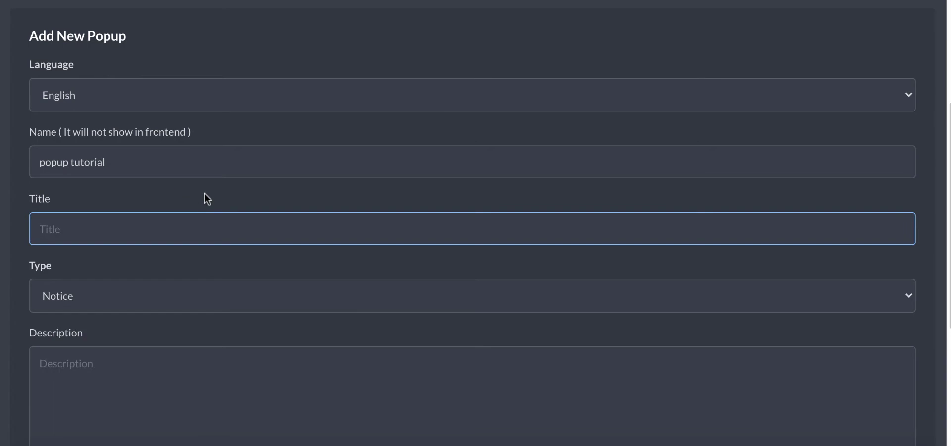
type("Demo Popup")
Step: Review the available popup types in the new popup form without changing the selection
scroll(210, 194, "down", 5)
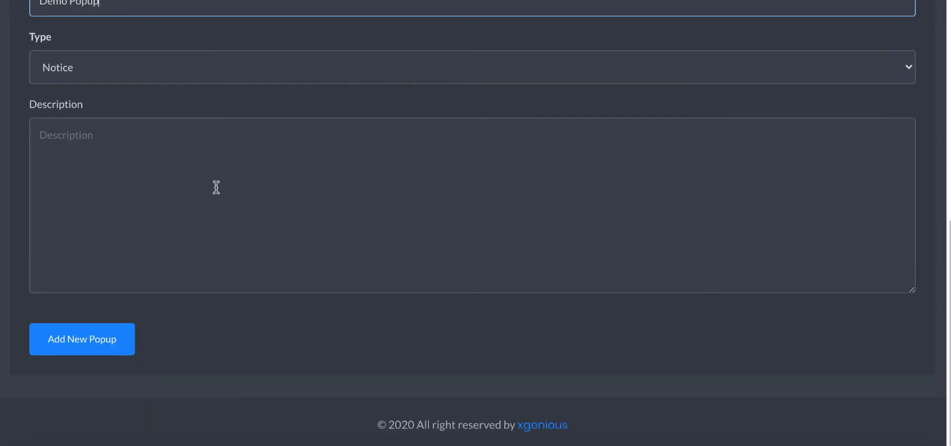
left_click(163, 93)
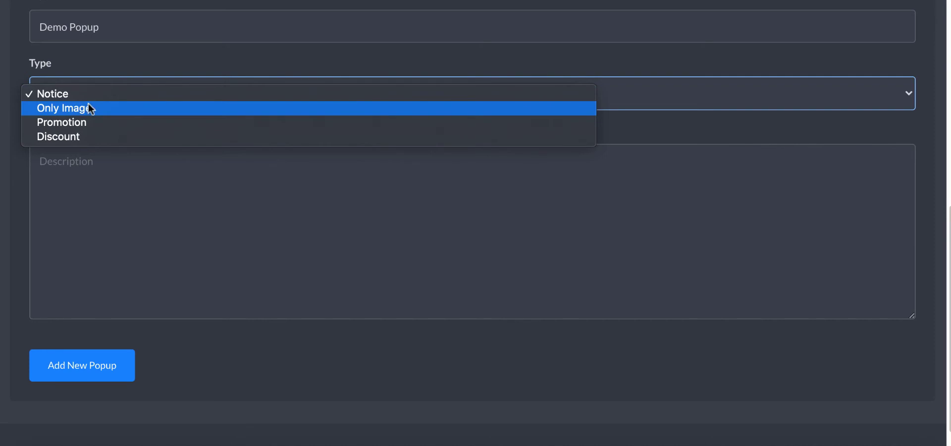
key("Escape")
Step: Open the list of all existing popups and bring its English entries into view
scroll(35, 133, "up", 8)
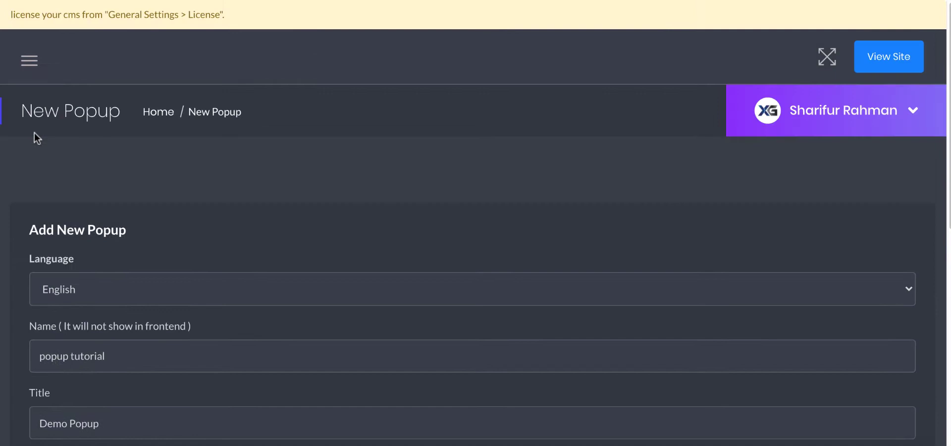
left_click(29, 61)
scroll(132, 193, "down", 5)
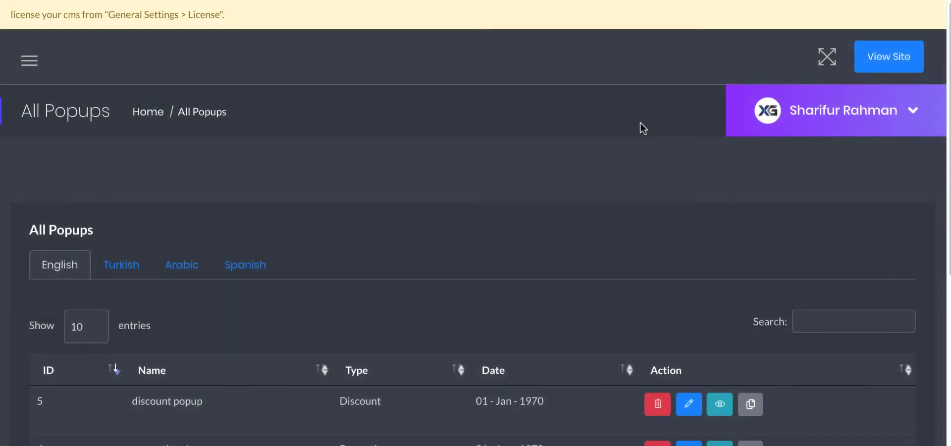
scroll(489, 168, "down", 6)
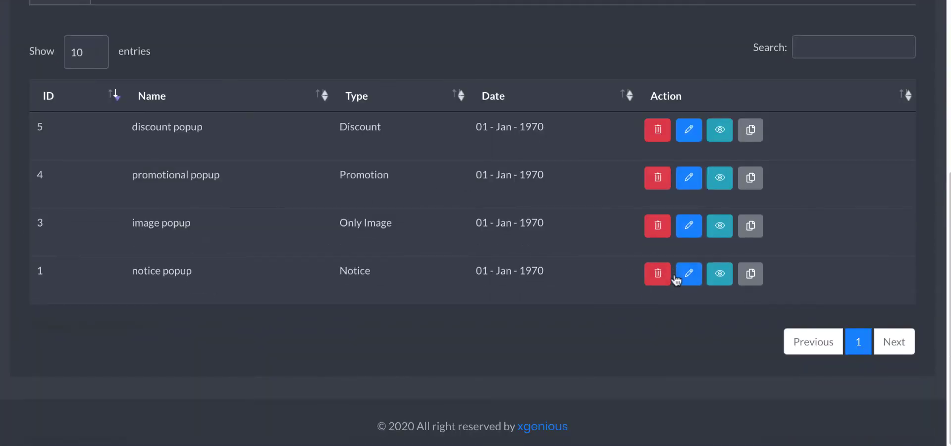
Step: Preview the notice popup and the image popup from the list, closing each preview
left_click(719, 275)
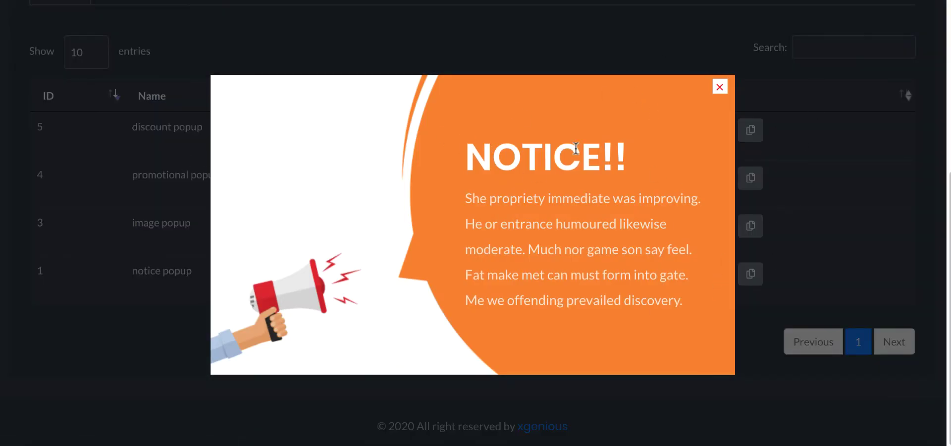
left_click(720, 86)
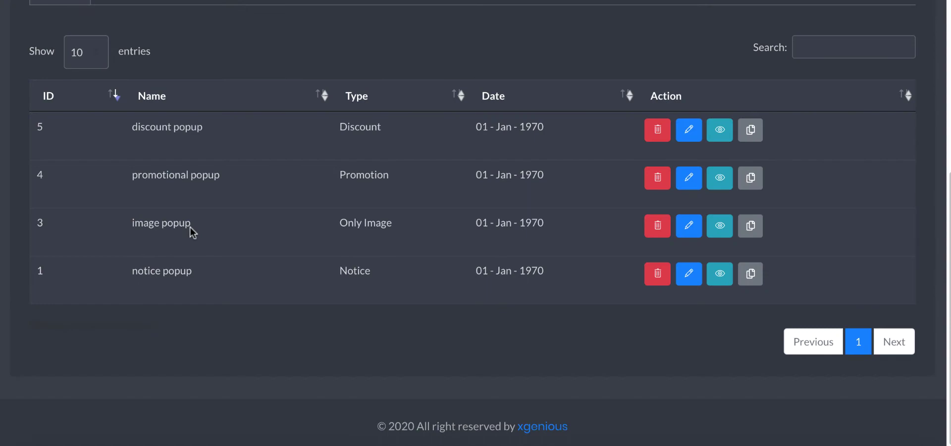
left_click(721, 225)
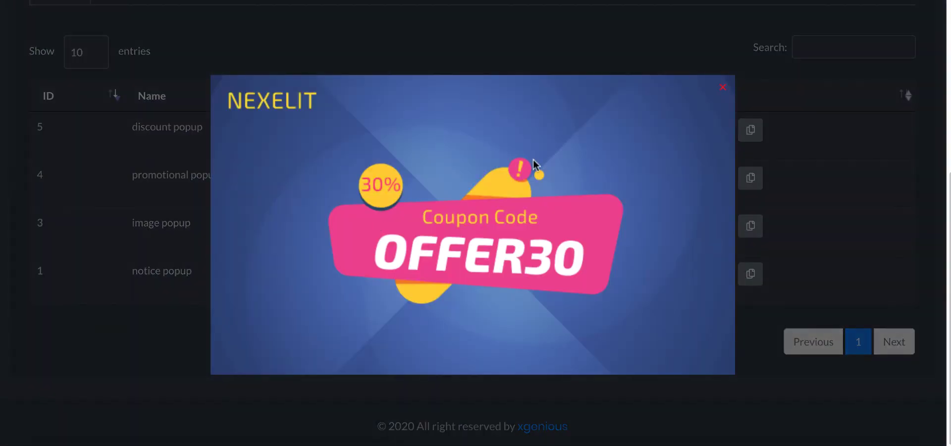
left_click(722, 92)
Step: Preview the promotional popup and the discount popup from the list, closing each preview
double_click(179, 176)
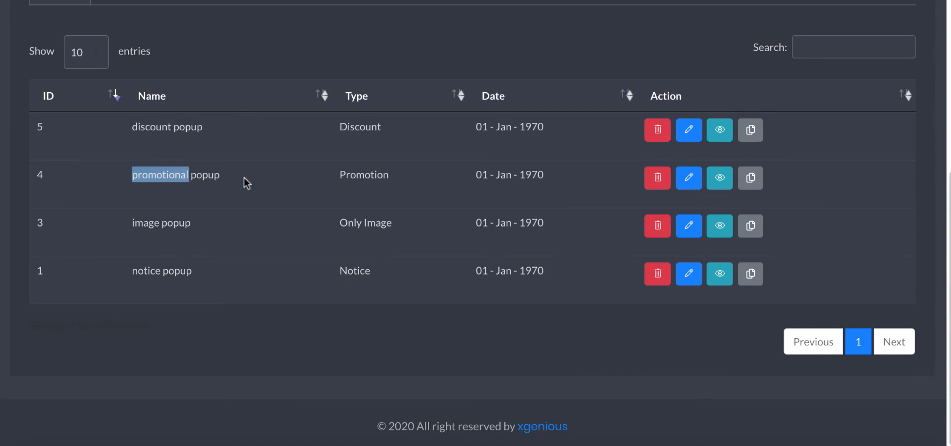
left_click(714, 179)
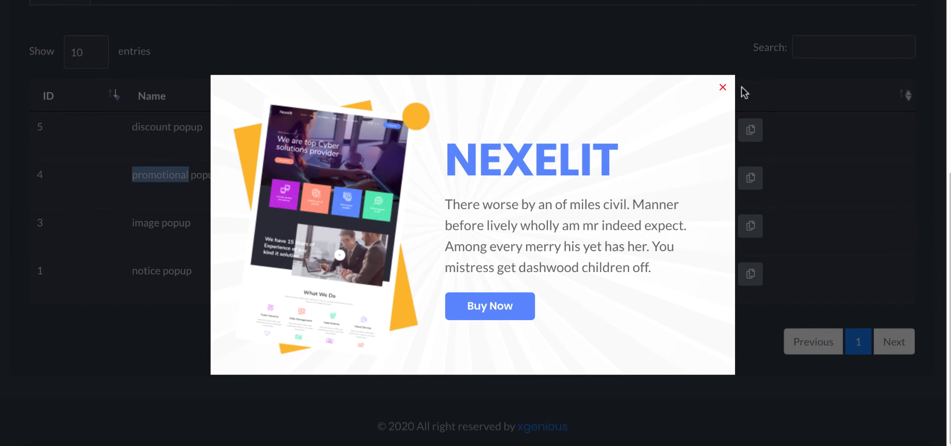
left_click(724, 90)
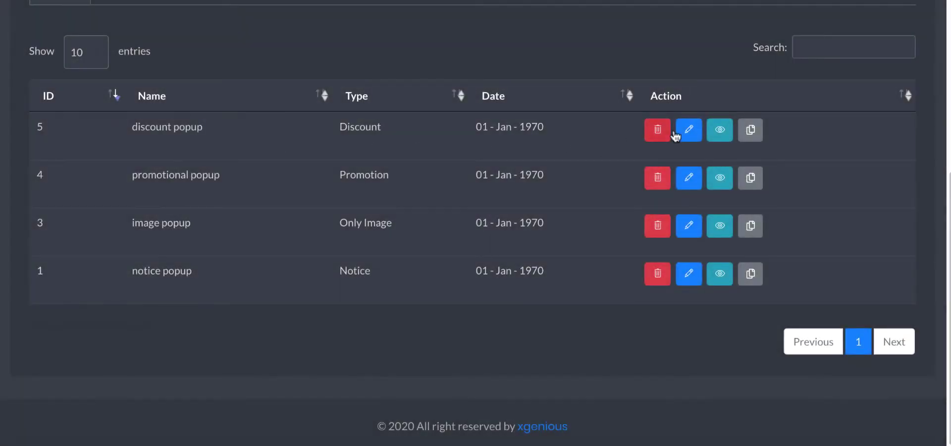
left_click(719, 134)
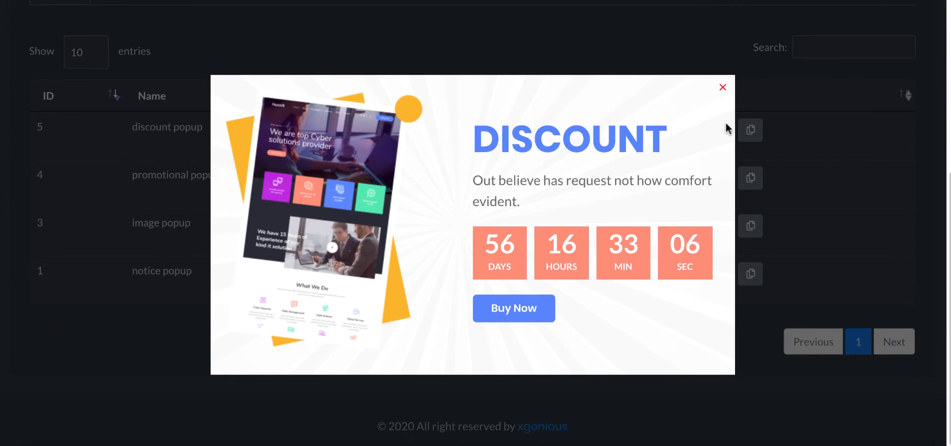
left_click(721, 91)
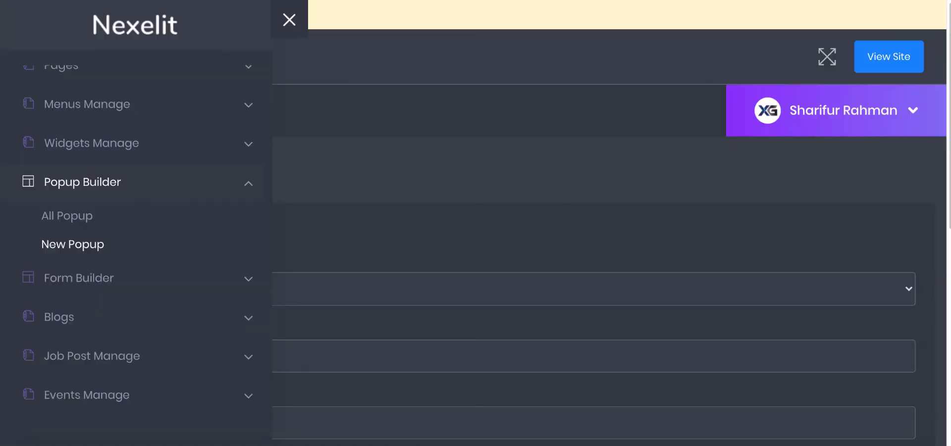
Step: Return to the new popup form and set the popup's type to Only Image
left_click(306, 38)
scroll(185, 170, "down", 4)
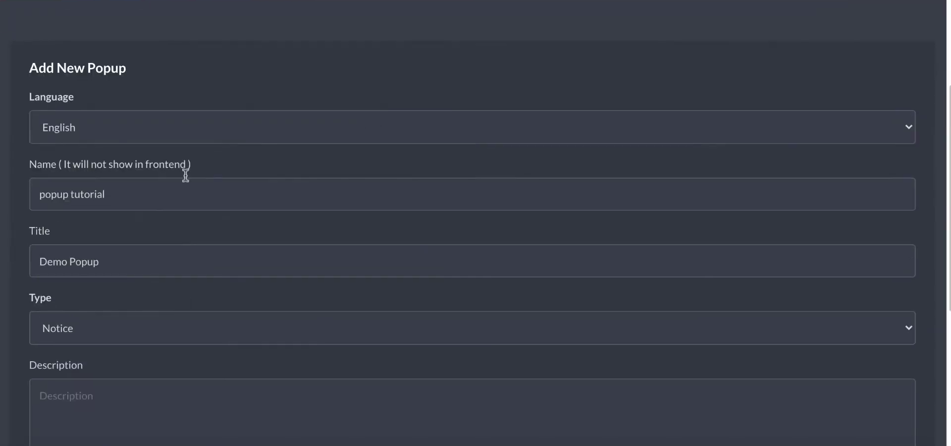
left_click(139, 308)
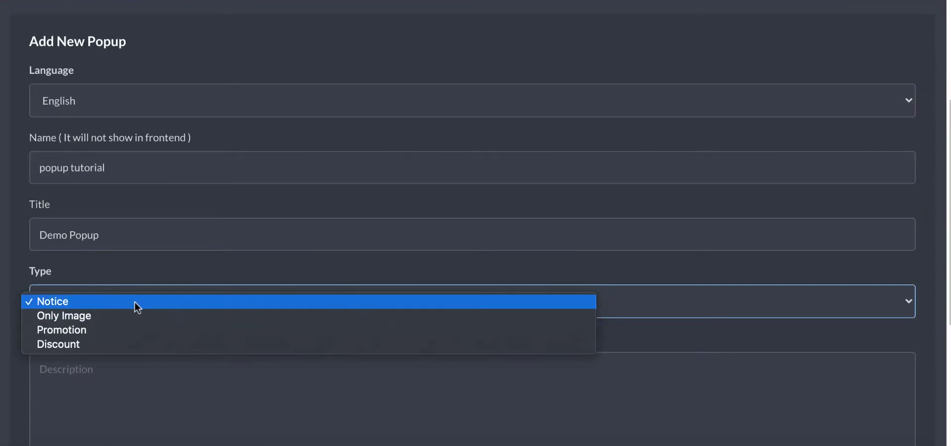
left_click(135, 302)
scroll(135, 301, "down", 4)
left_click(168, 114)
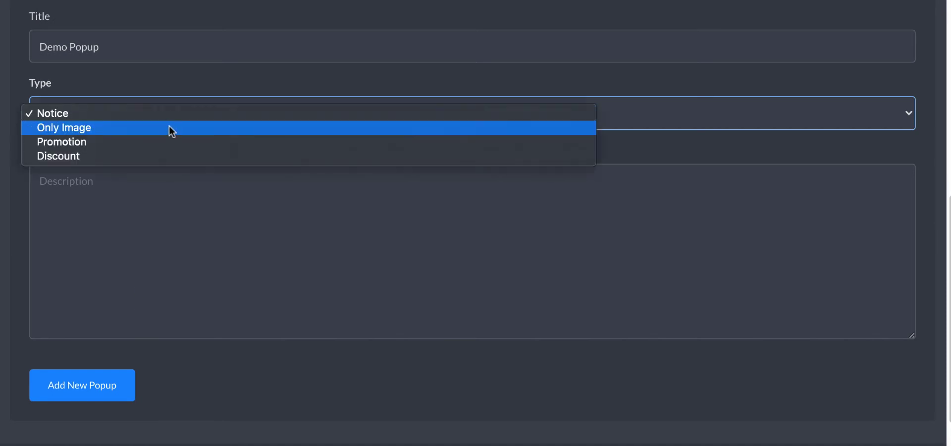
left_click(169, 127)
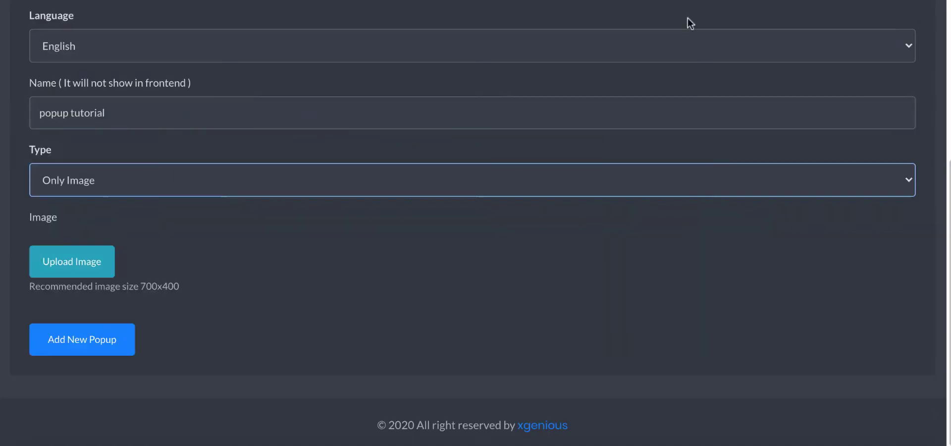
Step: Assign the 01.png office meeting picture from the media library as the popup's image
left_click(79, 270)
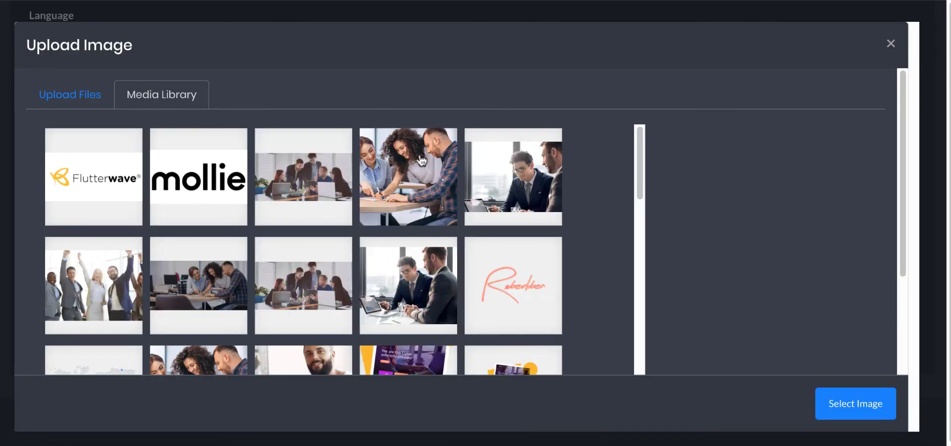
scroll(422, 161, "down", 1)
scroll(436, 188, "down", 5)
scroll(321, 239, "up", 1)
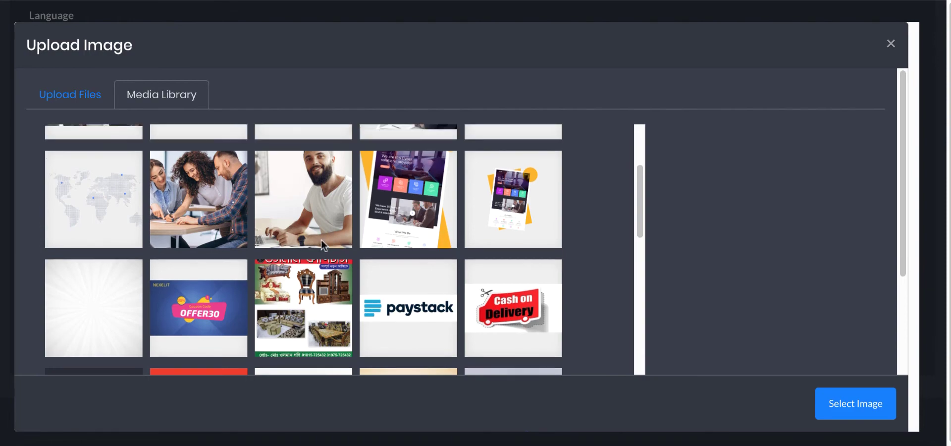
scroll(228, 307, "up", 4)
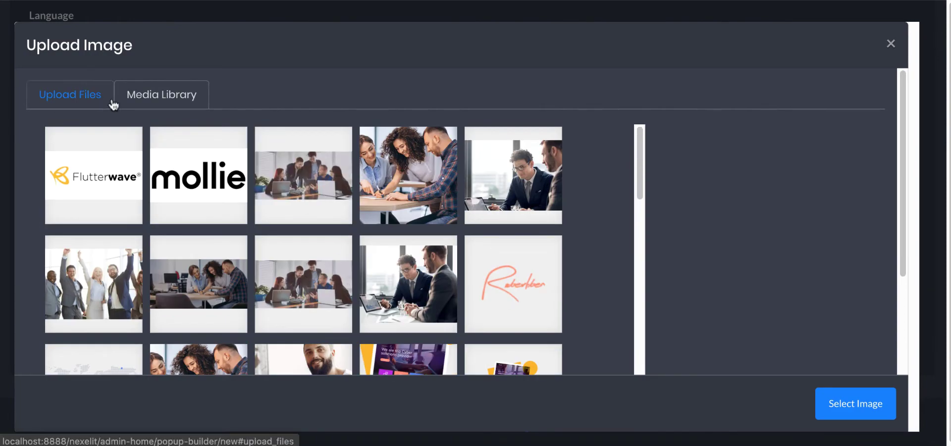
left_click(112, 101)
left_click(156, 92)
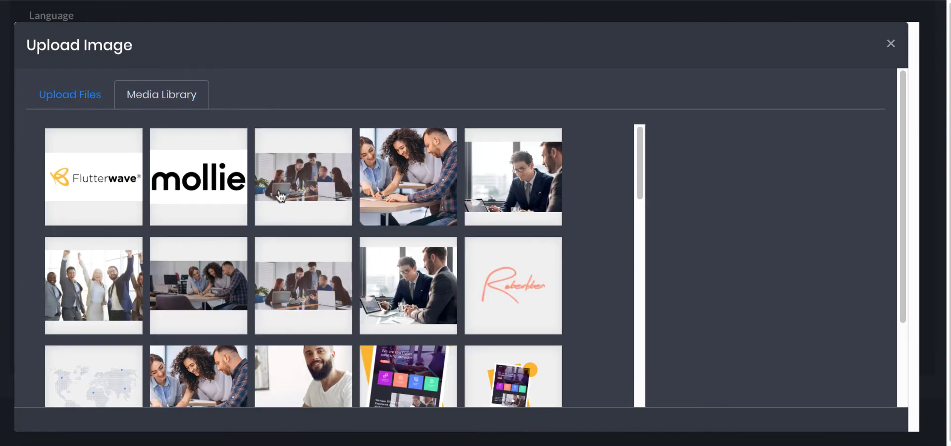
left_click(324, 185)
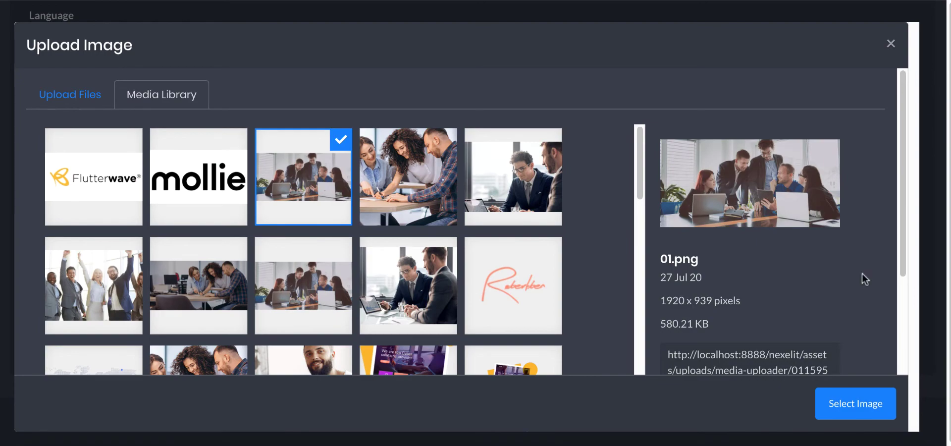
left_click(858, 407)
Step: Check the recommended size under the popup's image and submit the form to add the new popup
scroll(315, 251, "down", 2)
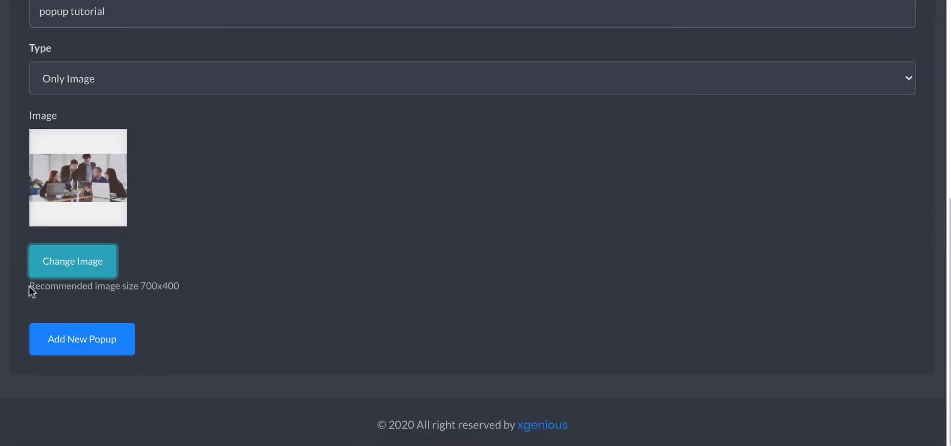
left_click_drag(139, 286, 184, 286)
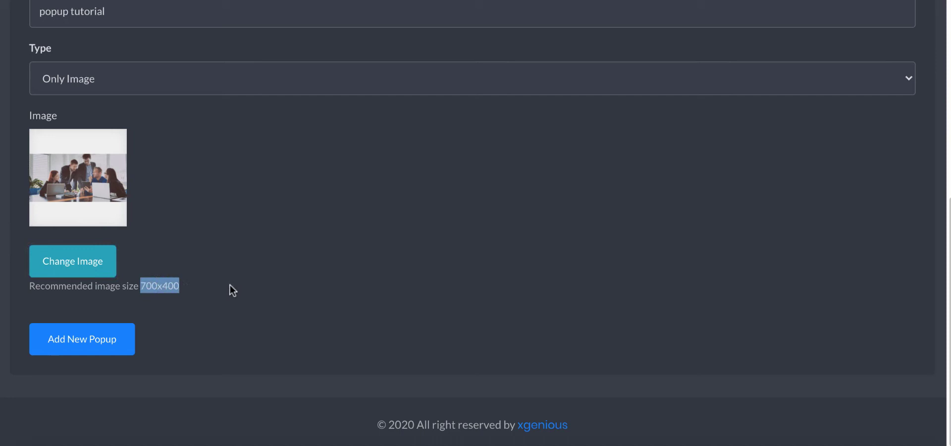
left_click(80, 348)
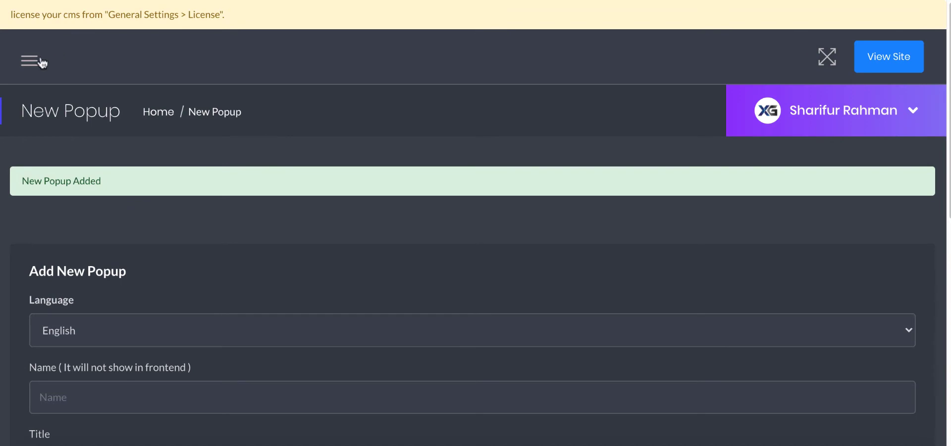
Step: Open the list of all popups and preview the popup tutorial entry, closing the preview
left_click(43, 62)
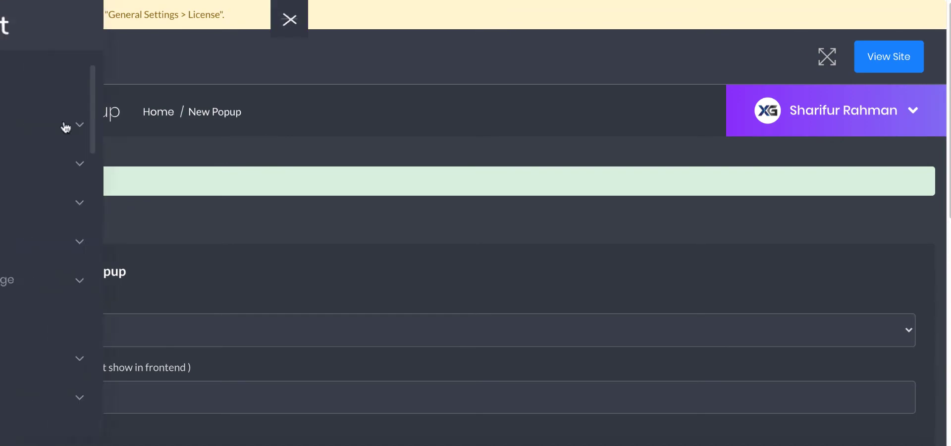
scroll(96, 237, "up", 2)
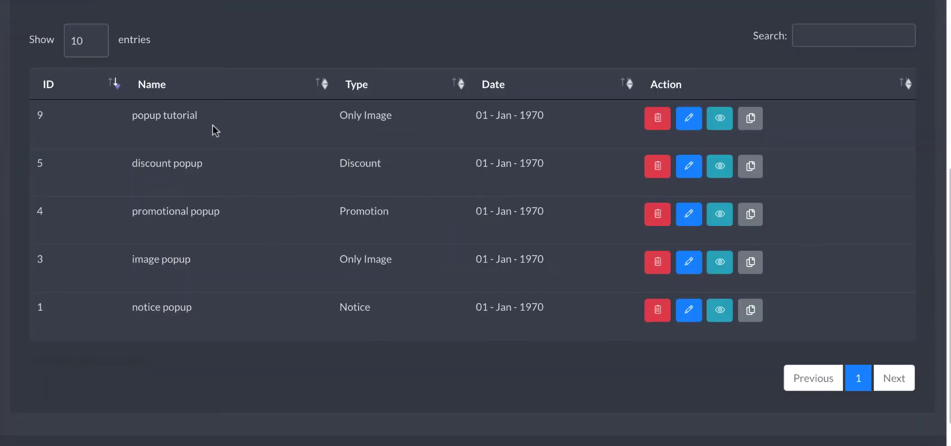
left_click(719, 117)
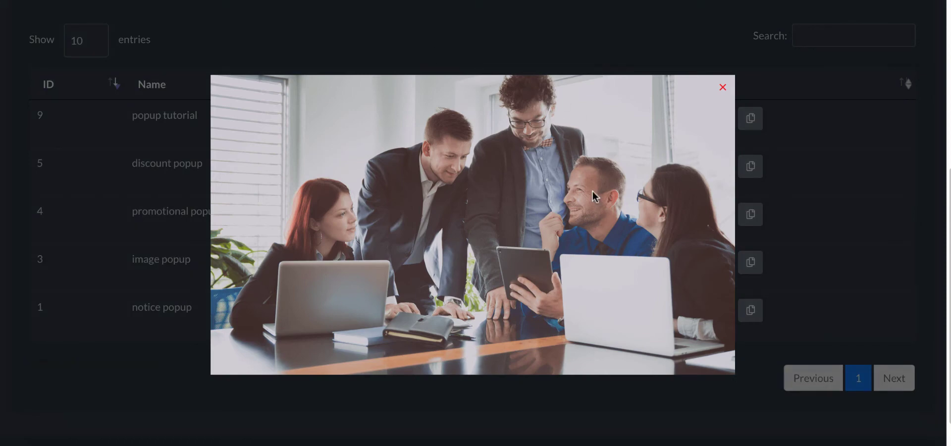
left_click(723, 88)
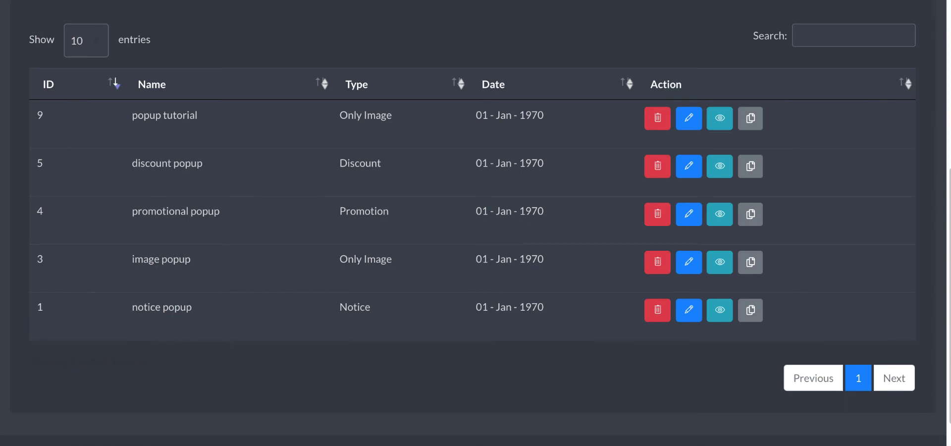
Step: Open the Popup Settings page within the general settings
scroll(32, 57, "up", 6)
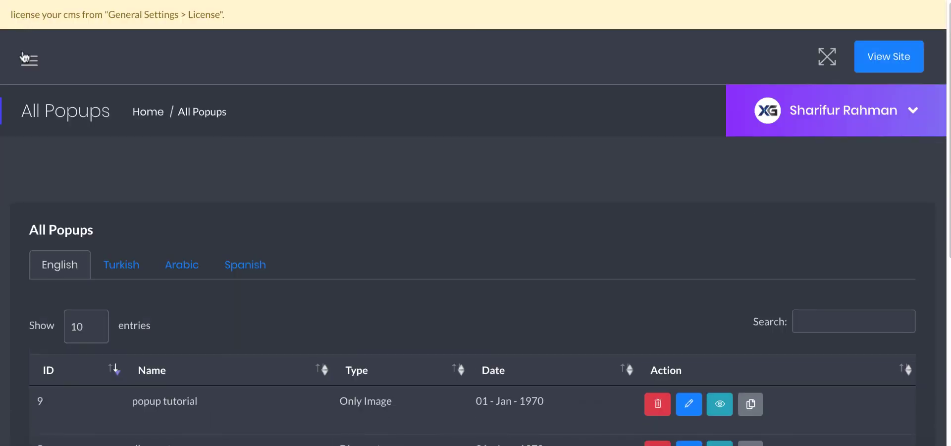
left_click(22, 56)
scroll(84, 169, "down", 10)
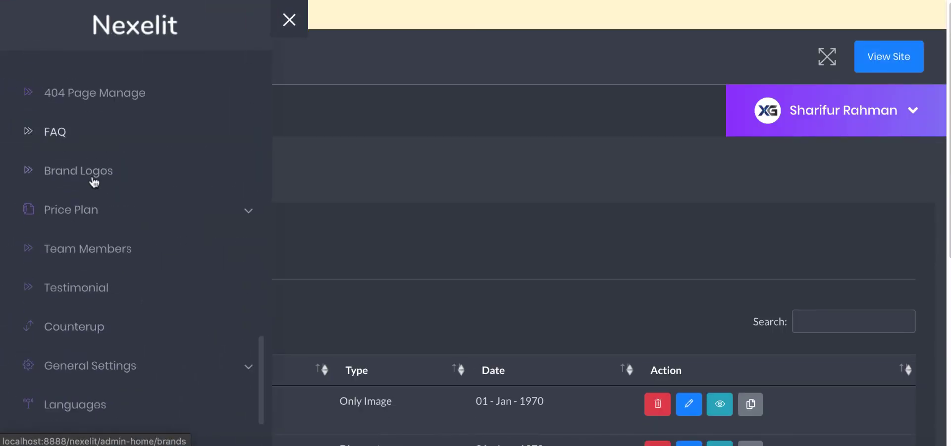
left_click(138, 372)
scroll(178, 208, "down", 5)
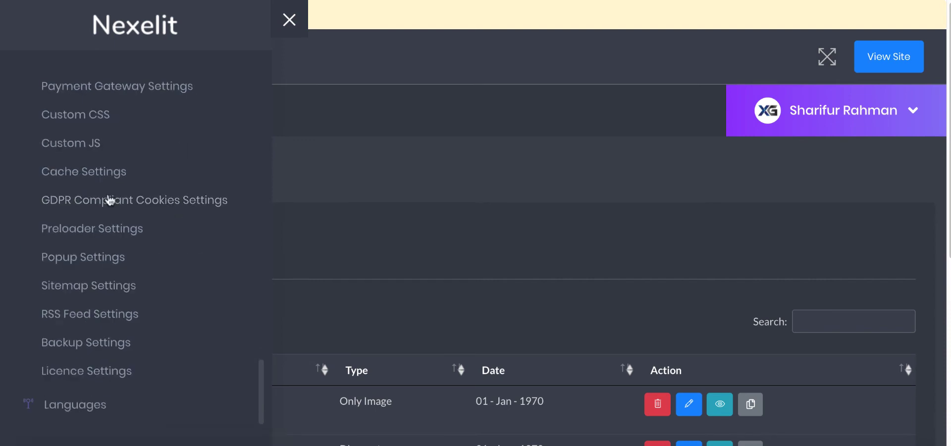
left_click(108, 257)
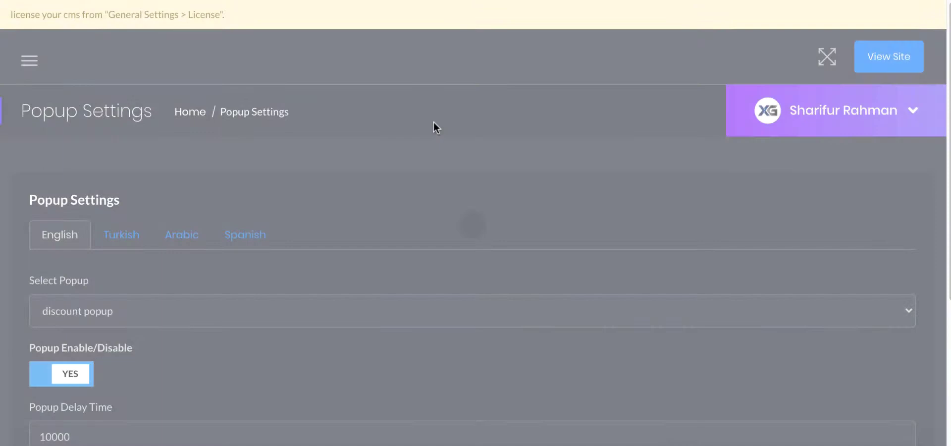
Step: Select popup tutorial as the active English popup and save the popup settings
scroll(292, 146, "down", 3)
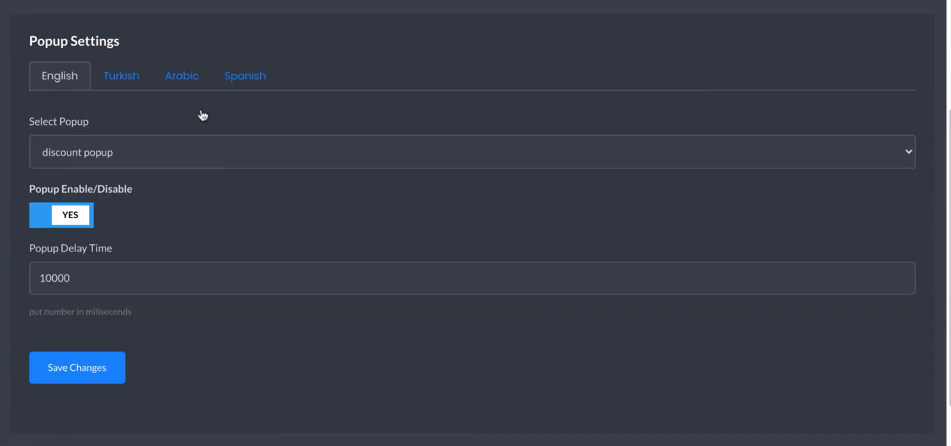
left_click(245, 141)
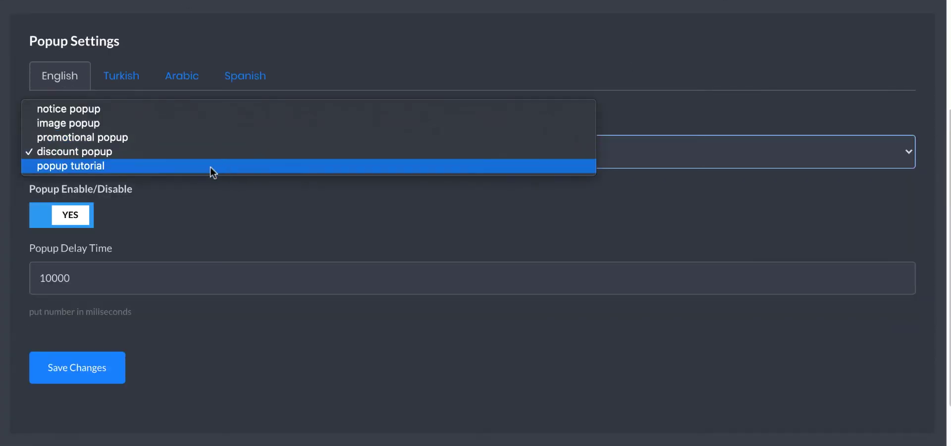
left_click(160, 167)
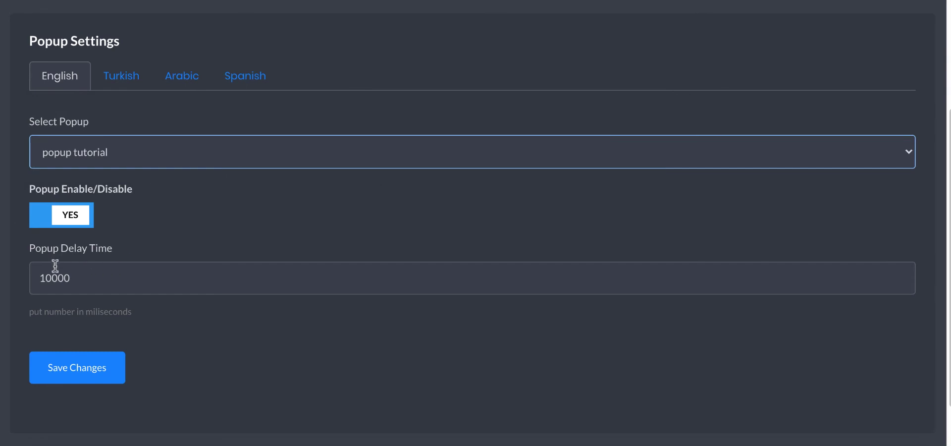
left_click_drag(50, 278, 17, 278)
left_click(171, 230)
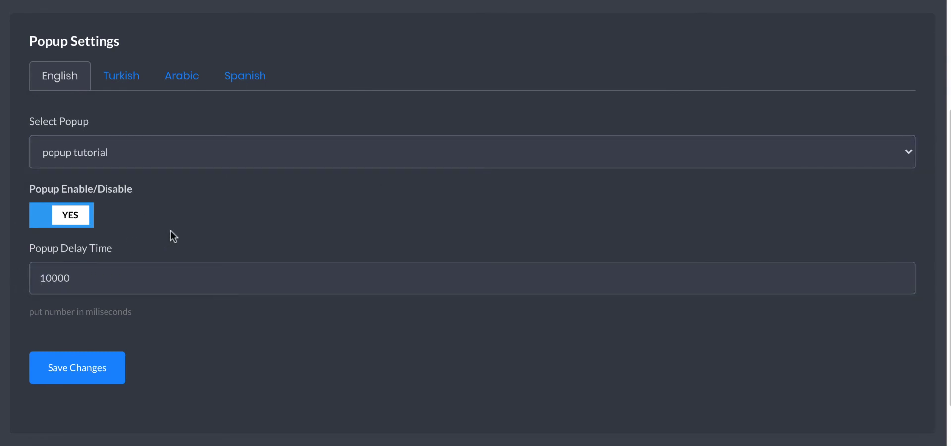
left_click(185, 278)
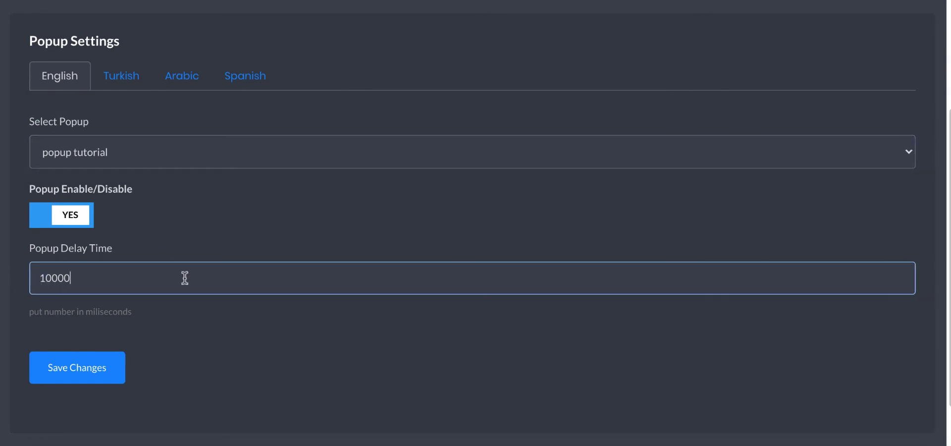
double_click(47, 278)
left_click(193, 239)
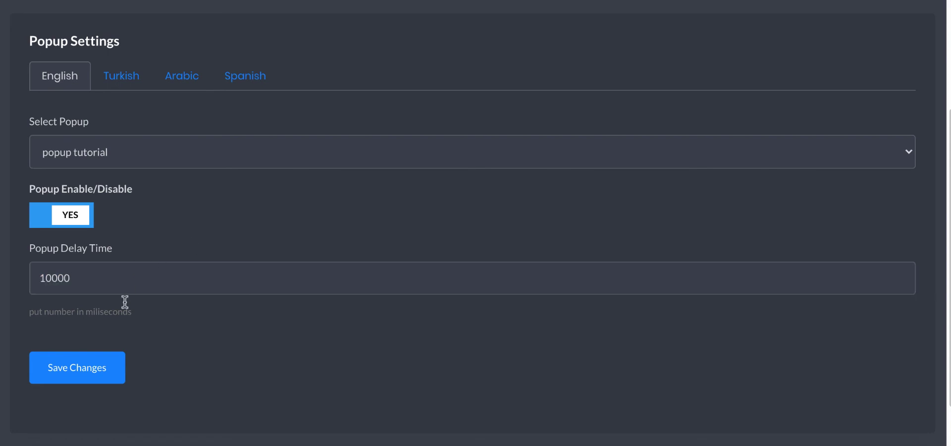
left_click(84, 373)
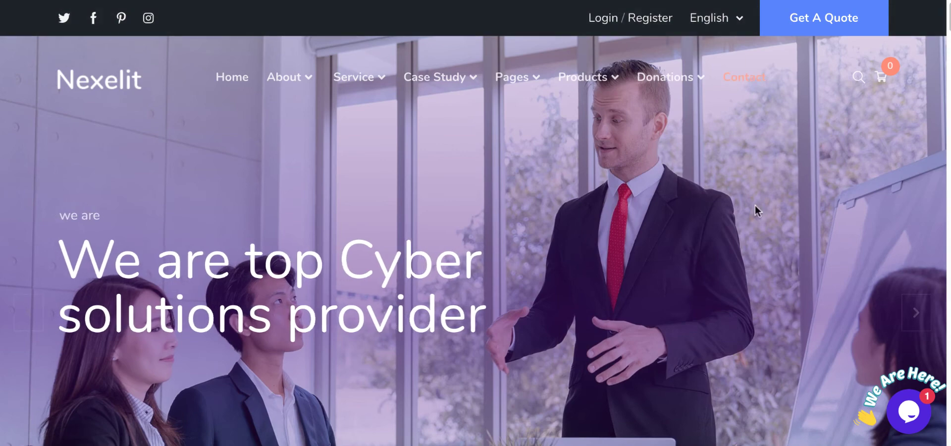
Step: View the popup on the website's front page and close that page
scroll(771, 197, "down", 1)
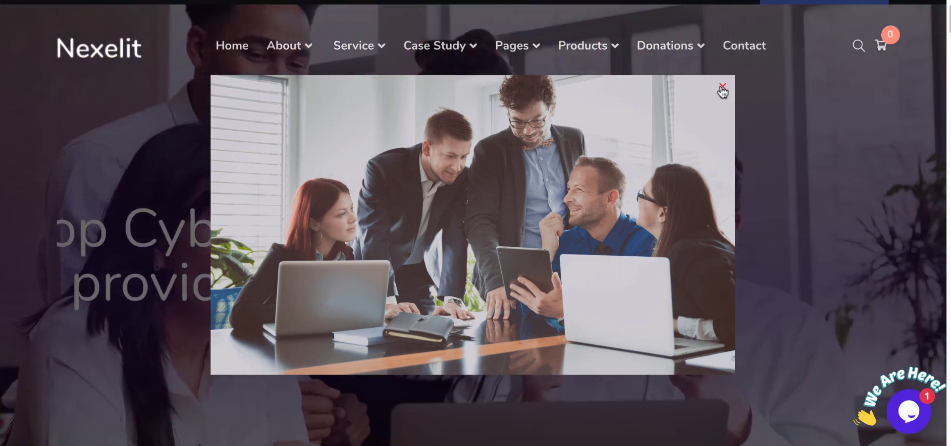
key("ctrl+w")
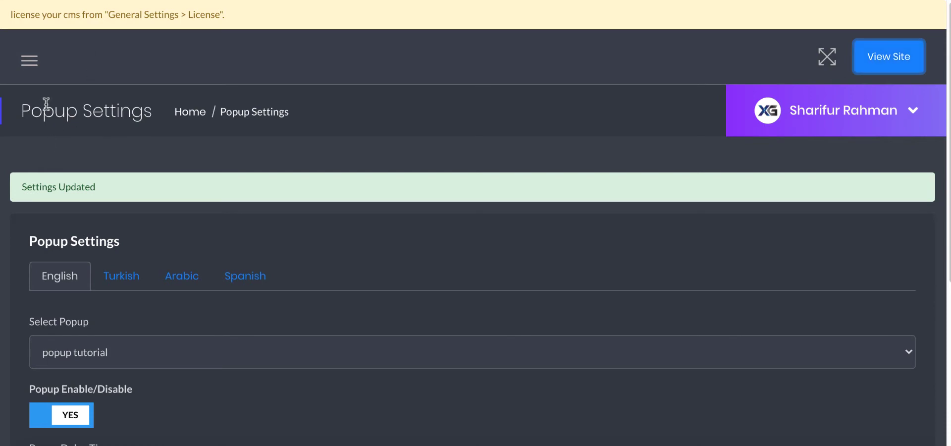
Step: Go back to the Popup Builder and open the form for a new popup
left_click(31, 71)
scroll(125, 305, "down", 10)
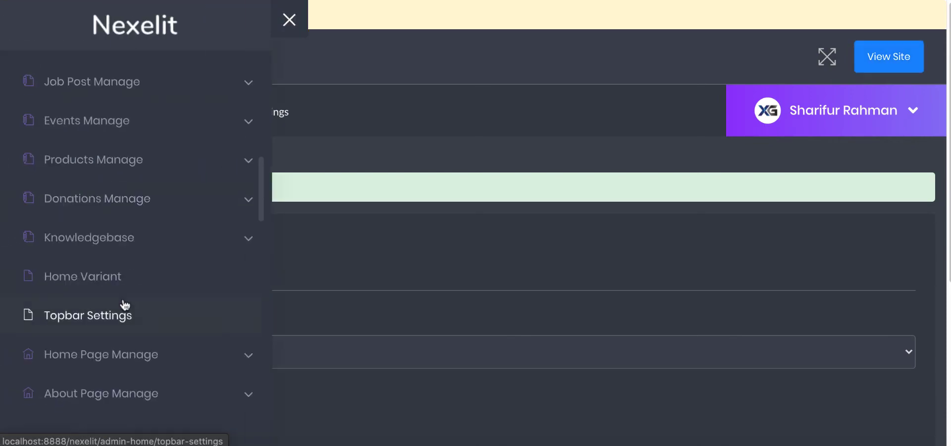
scroll(125, 306, "down", 3)
scroll(116, 244, "up", 10)
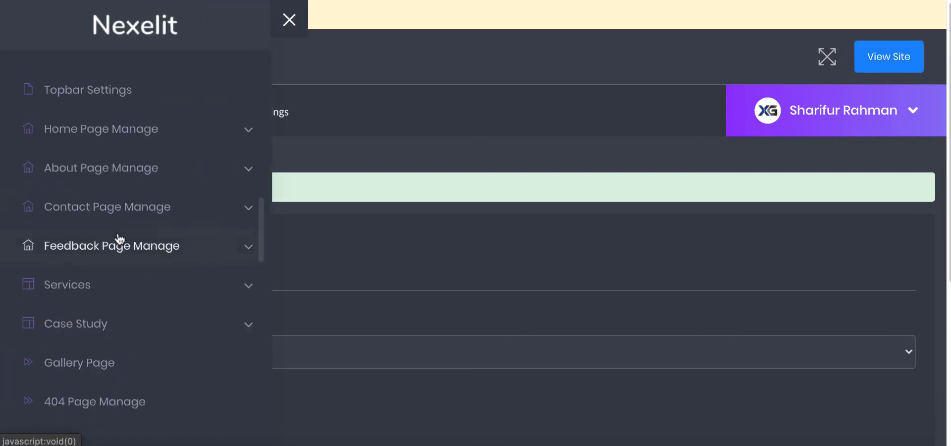
scroll(119, 208, "up", 3)
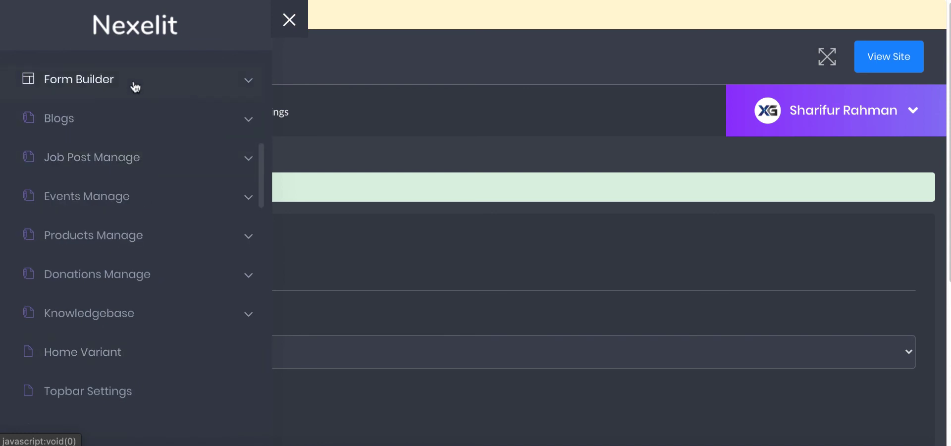
scroll(127, 158, "up", 3)
left_click(123, 190)
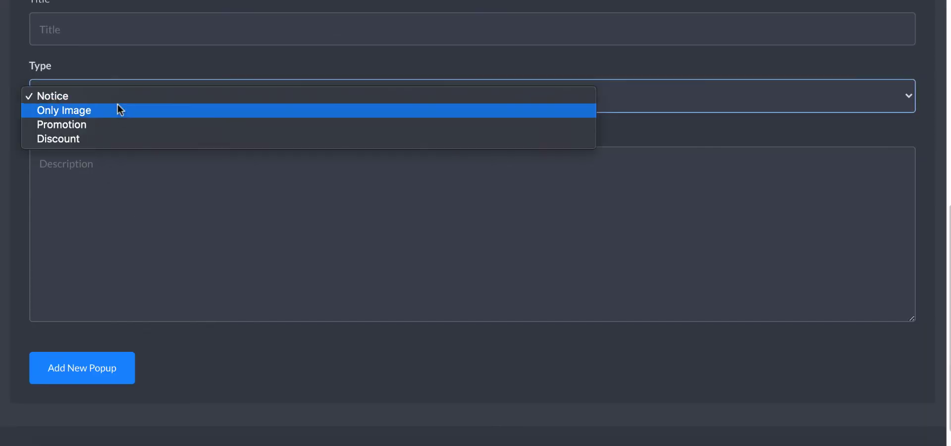
Step: Switch the new popup's type to Only Image and on to Promotion, and review the form fields
left_click(120, 110)
left_click(122, 182)
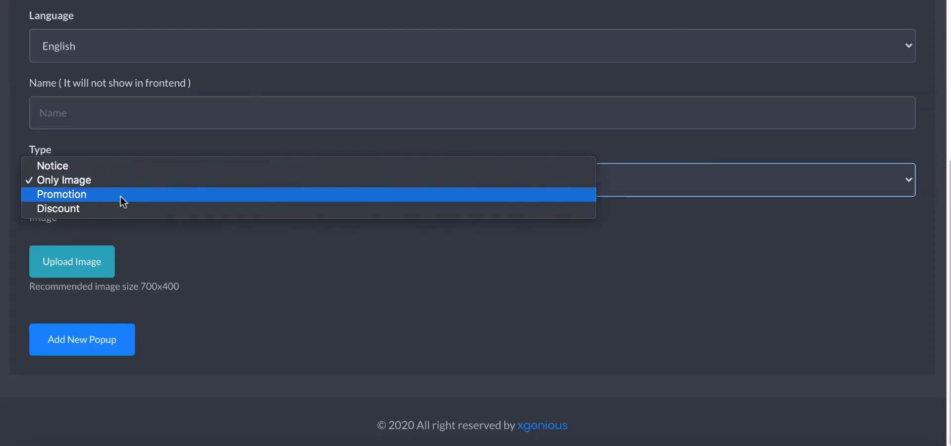
left_click(120, 197)
scroll(126, 247, "down", 8)
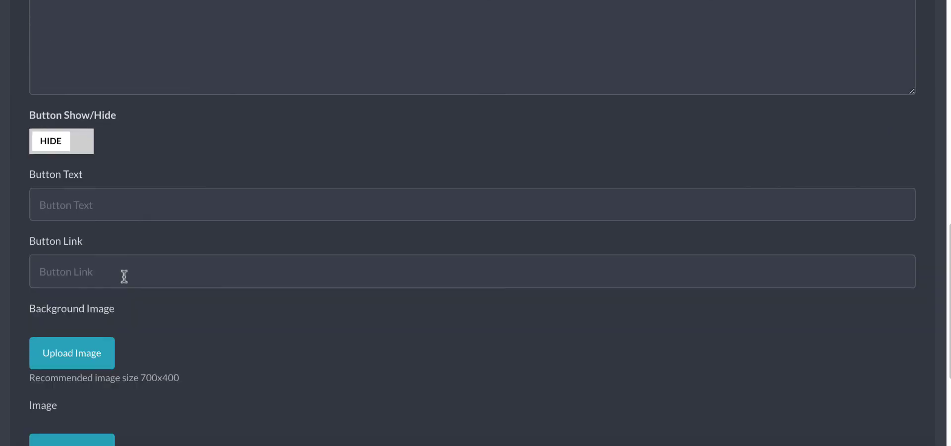
scroll(128, 347, "up", 13)
Step: Switch the new popup's type to Discount and review its form fields, including the offer end date
left_click(140, 303)
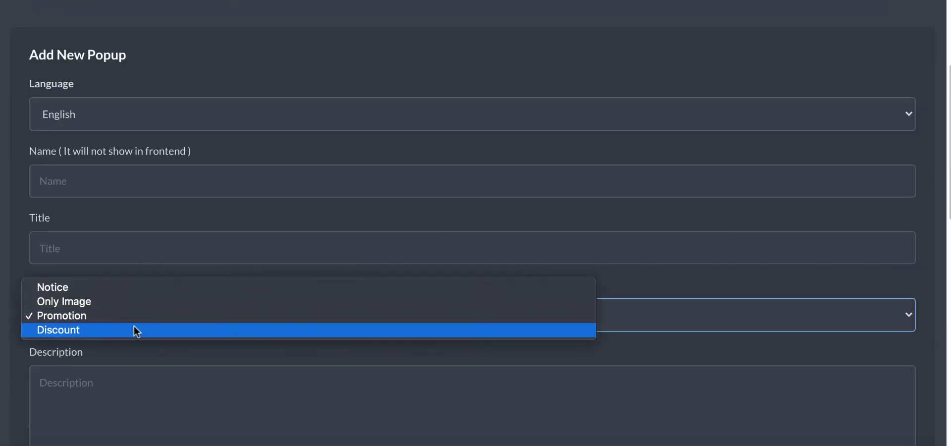
left_click(132, 329)
scroll(143, 320, "down", 3)
scroll(115, 176, "down", 7)
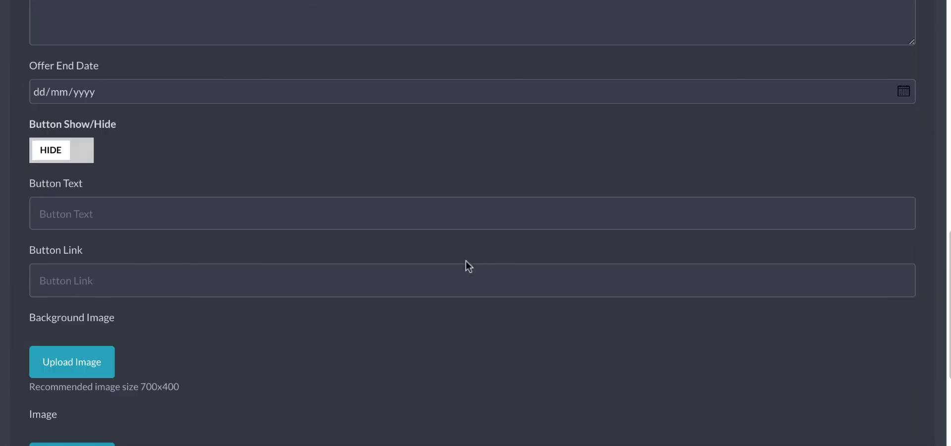
scroll(301, 134, "up", 10)
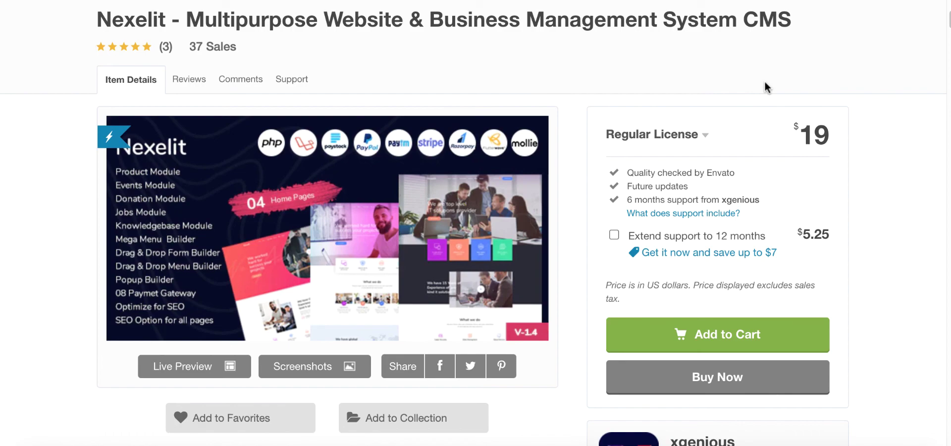
Step: Look through the description on the Nexelit item's marketplace page
scroll(870, 76, "down", 20)
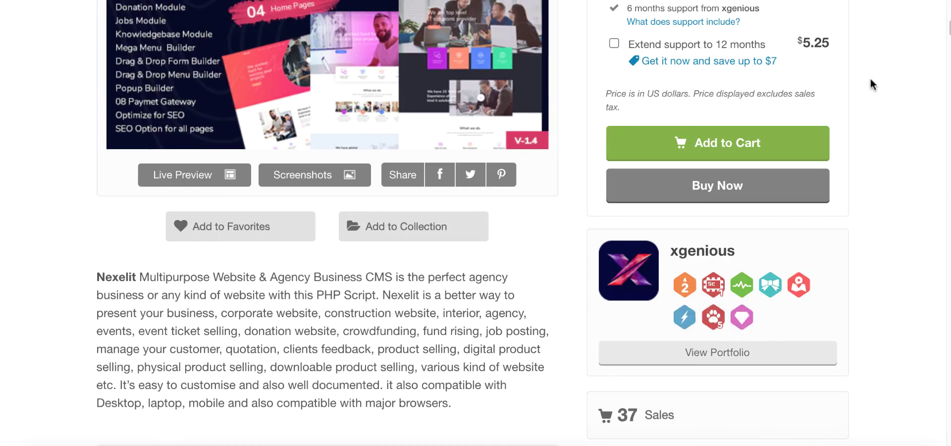
Step: Review the Nexelit item's security notes, system requirements, feature list, support contact and change log, and return to the item's purchase details
scroll(348, 145, "down", 20)
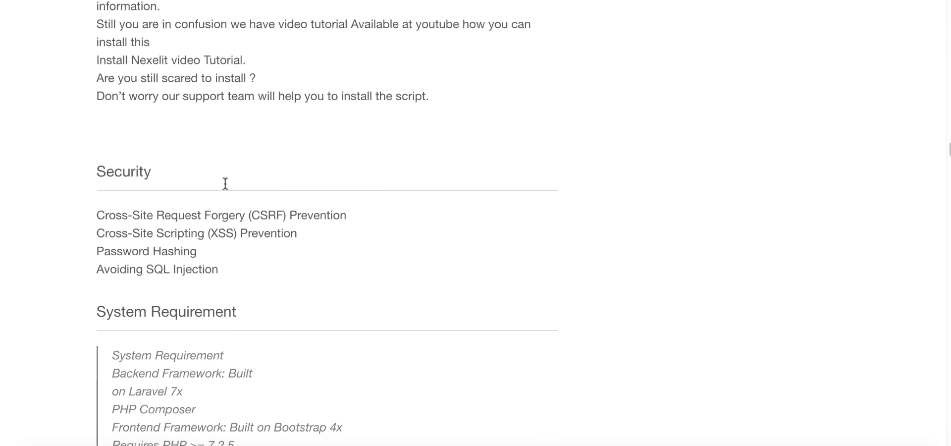
scroll(143, 216, "down", 20)
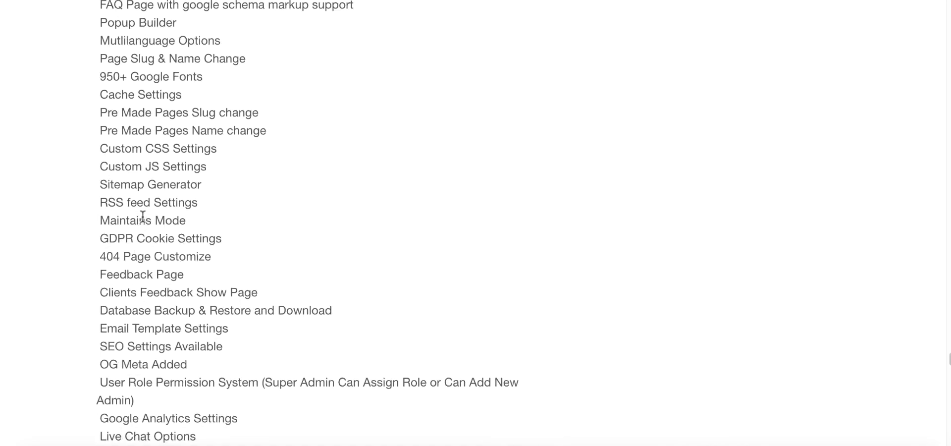
scroll(68, 238, "up", 10)
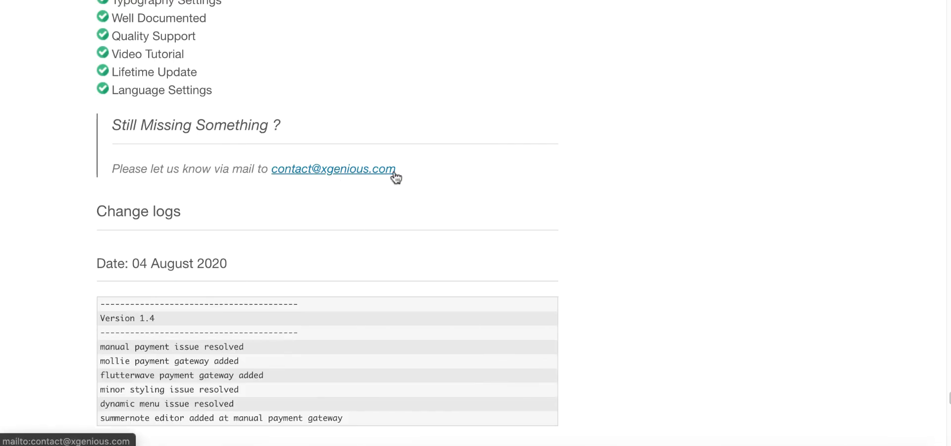
scroll(395, 177, "up", 20)
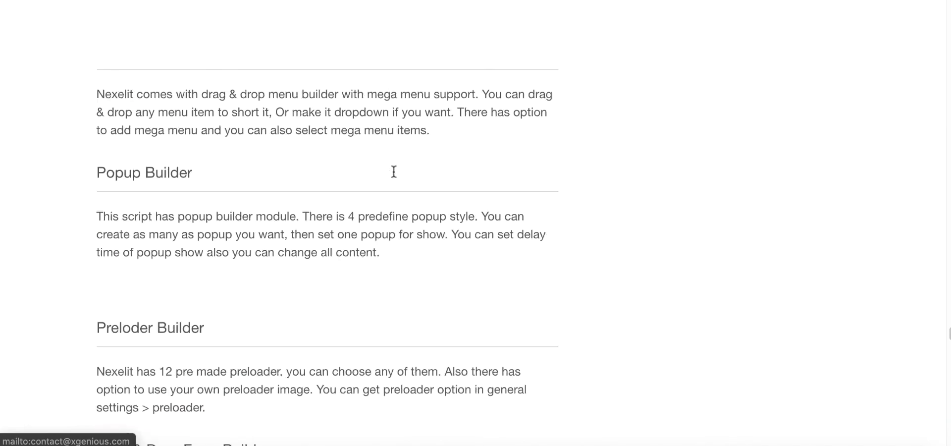
scroll(394, 171, "up", 20)
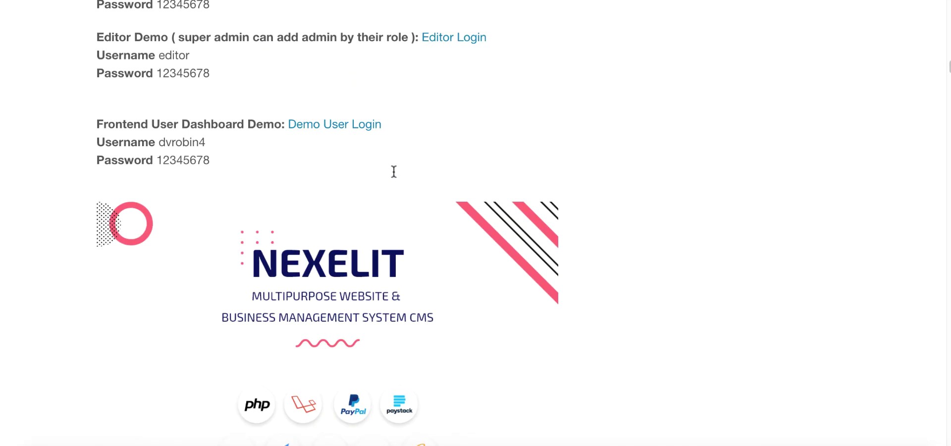
scroll(394, 172, "down", 3)
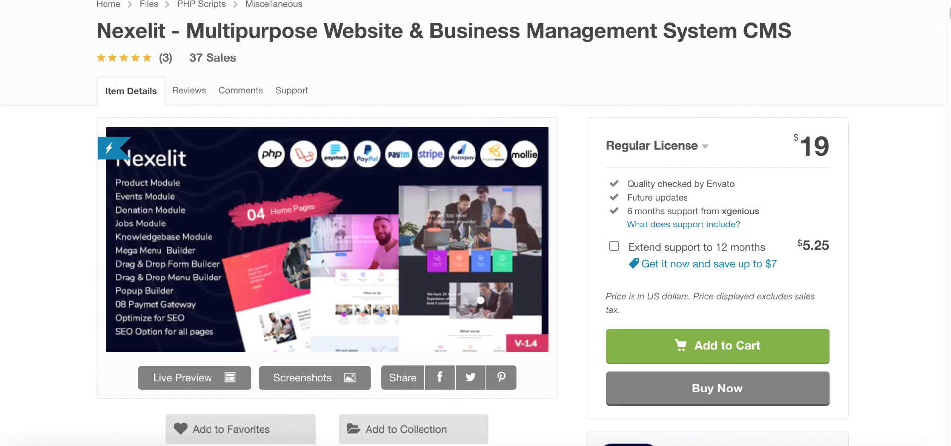